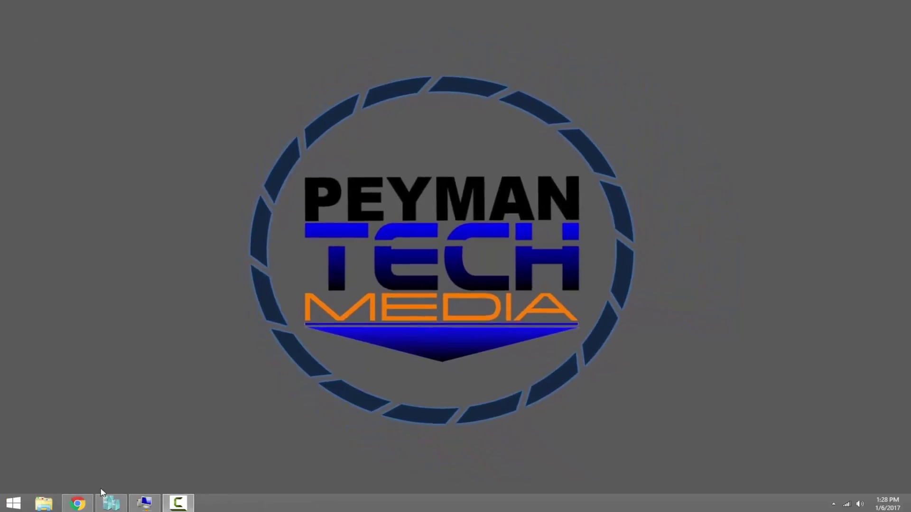
Bring up Hyper-V Manager from the taskbar to list the IBM host's virtual machines.
click(107, 498)
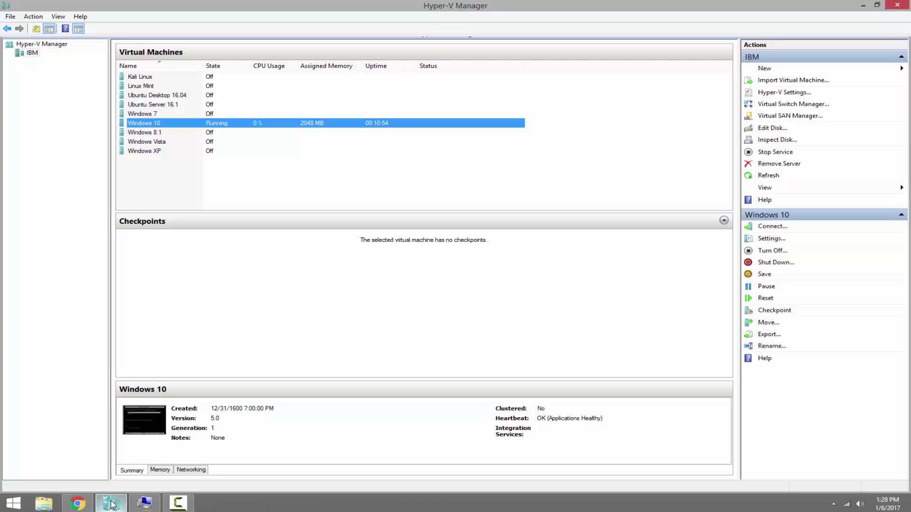
Connect to the running Windows 10 VM and boot Windows 10 from Windows Boot Manager.
double_click(179, 126)
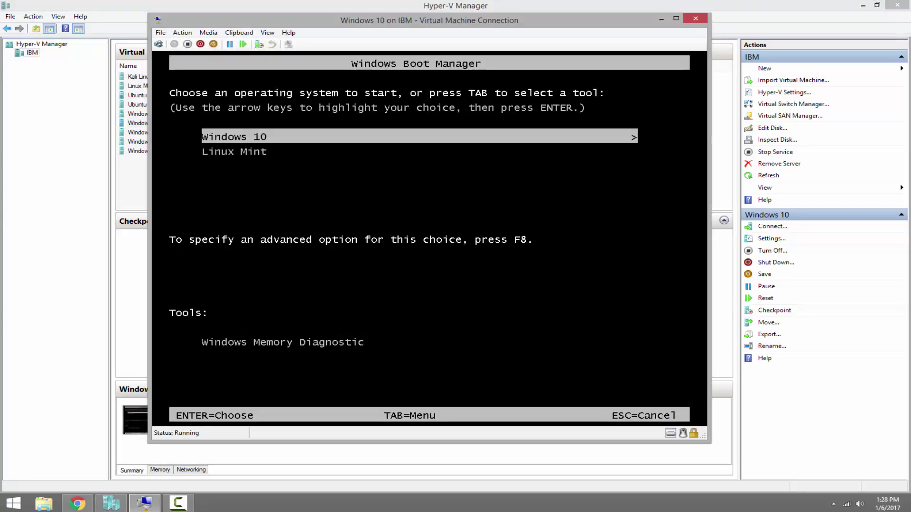
key(Down)
key(Up)
key(Down)
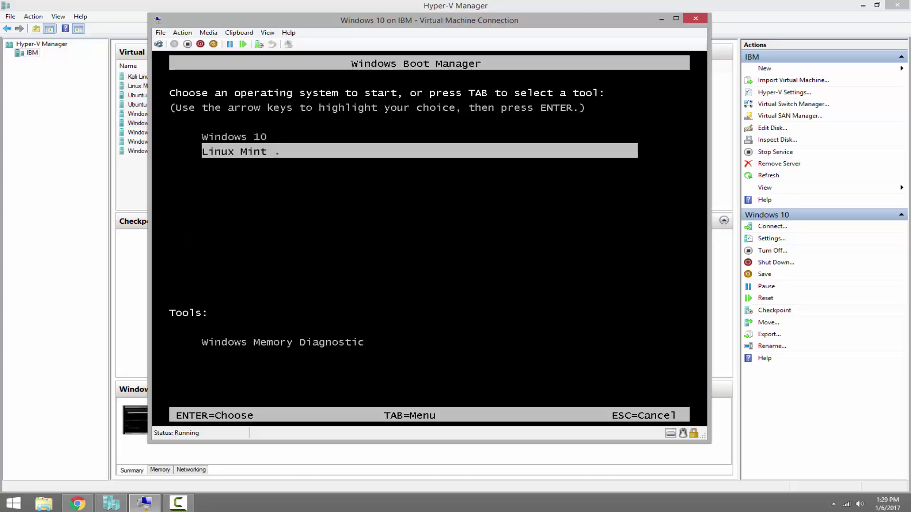
key(Up)
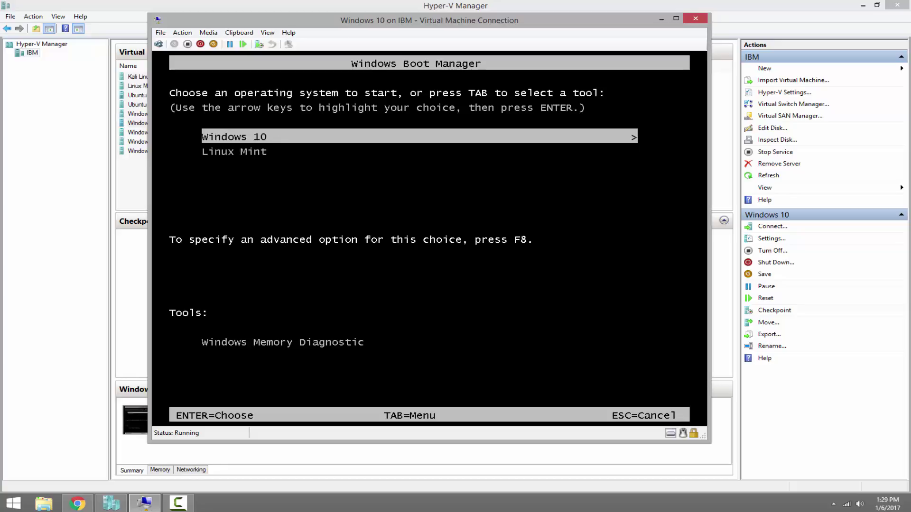
key(Return)
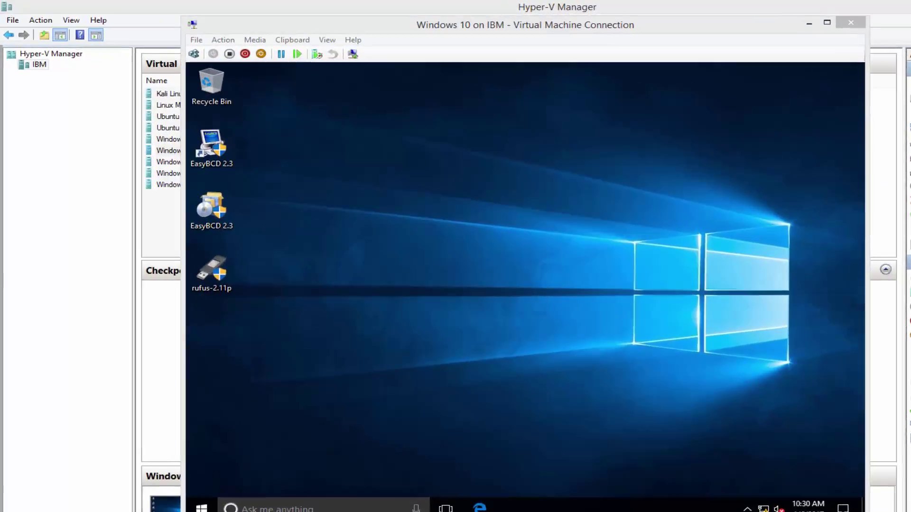
From the easybcd search results, request NeoSmart's free non-commercial EasyBCD download.
click(77, 504)
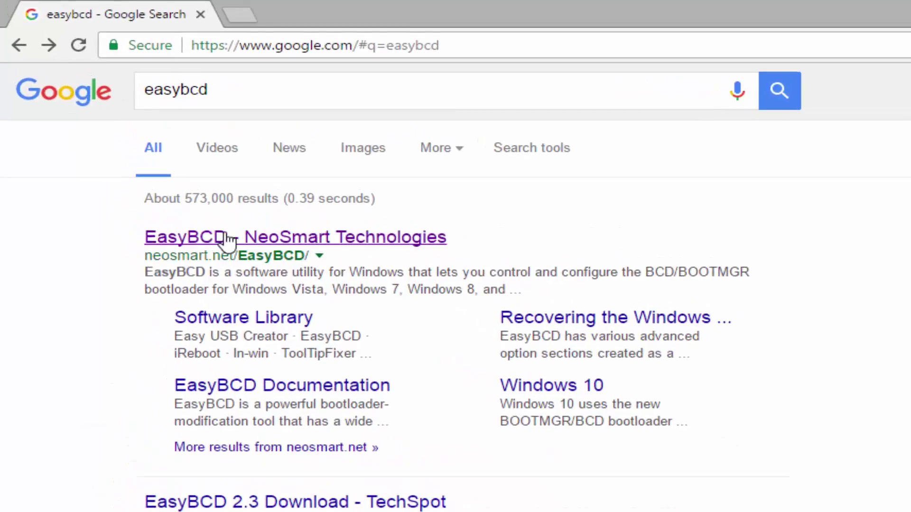
click(286, 238)
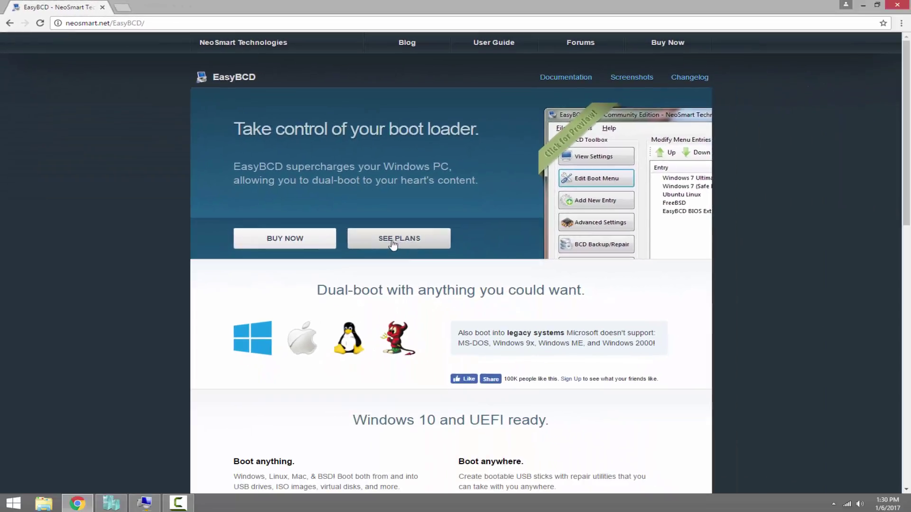
click(392, 245)
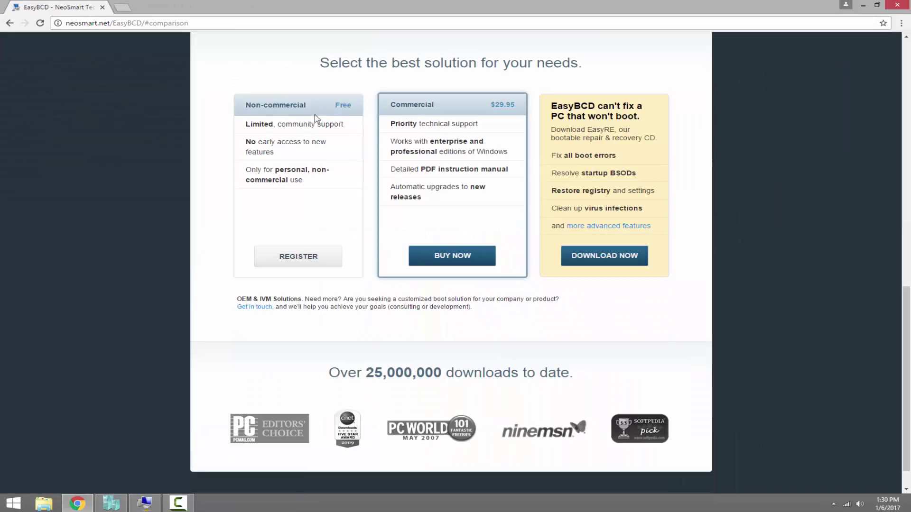
click(299, 260)
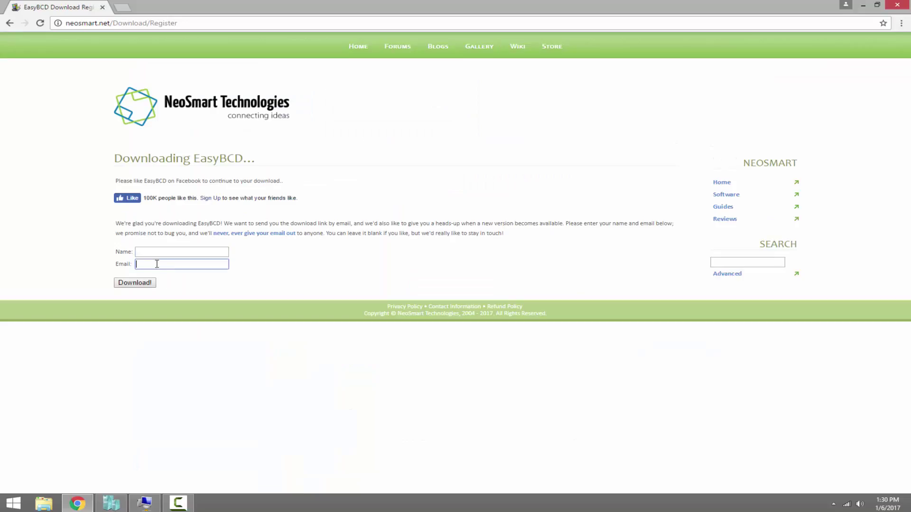
click(157, 264)
click(135, 283)
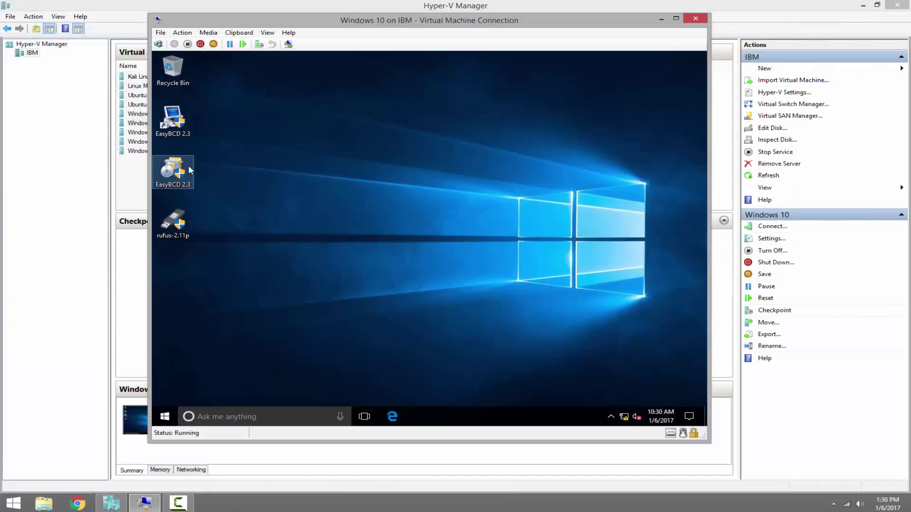
Launch EasyBCD 2.3 from its desktop shortcut as administrator.
click(175, 129)
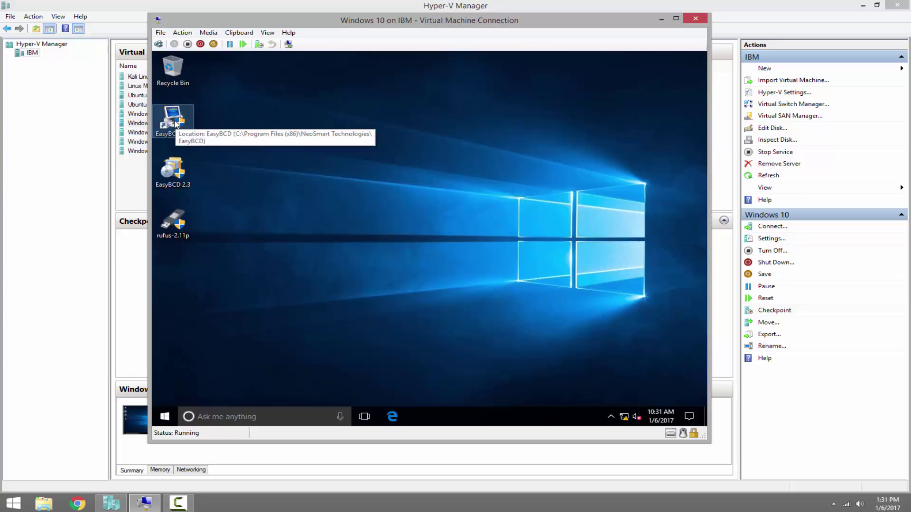
right_click(175, 124)
click(227, 151)
click(372, 301)
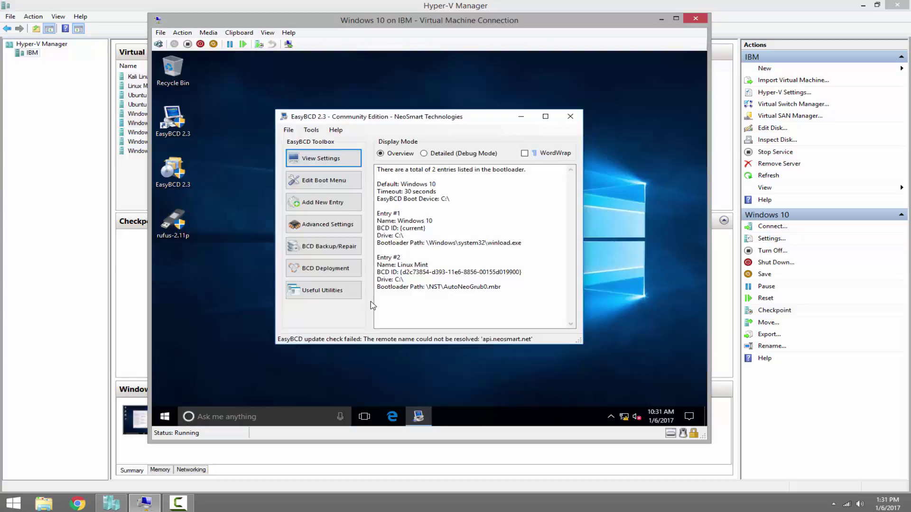
Delete the Linux Mint entry from the boot menu, confirming the removal.
click(306, 183)
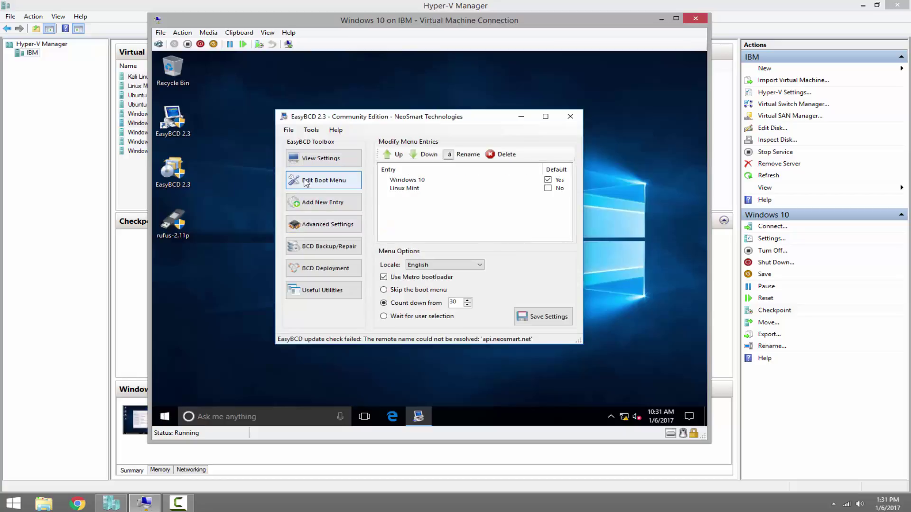
click(394, 190)
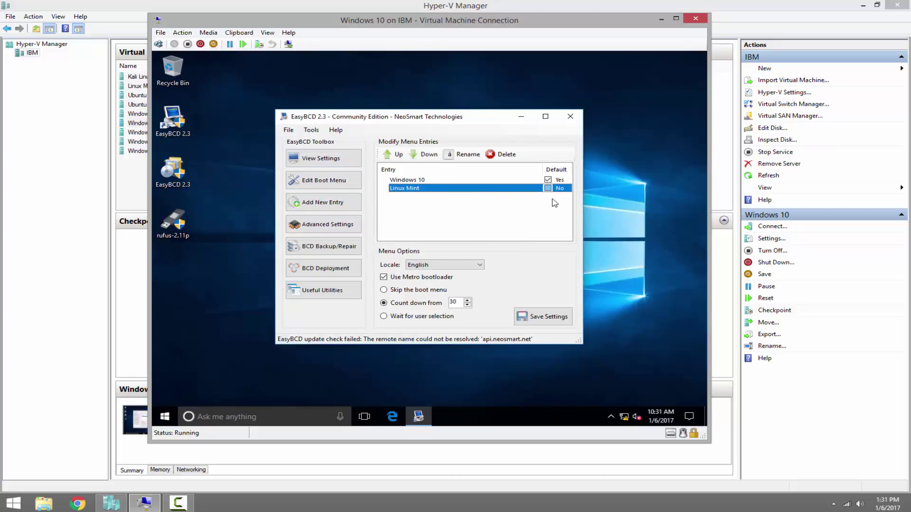
click(503, 154)
click(429, 269)
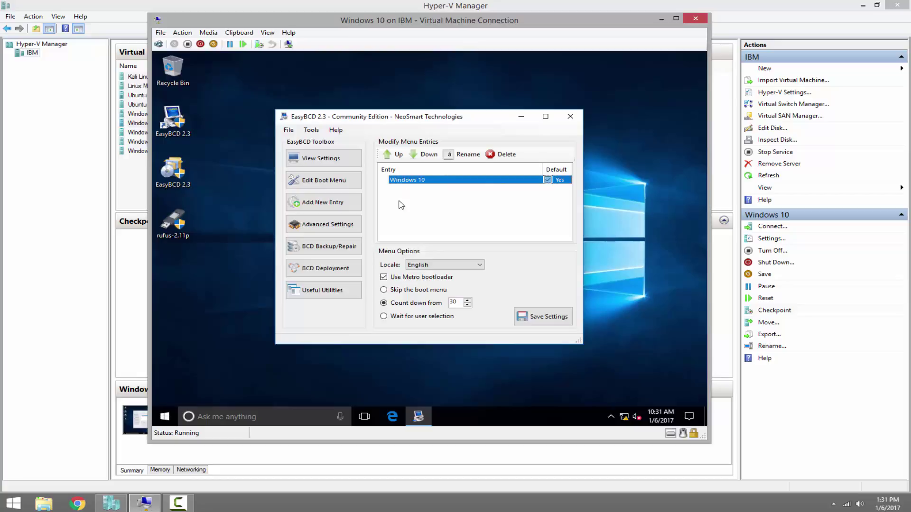
Re-create and repair the boot files from BCD Backup/Repair.
click(332, 250)
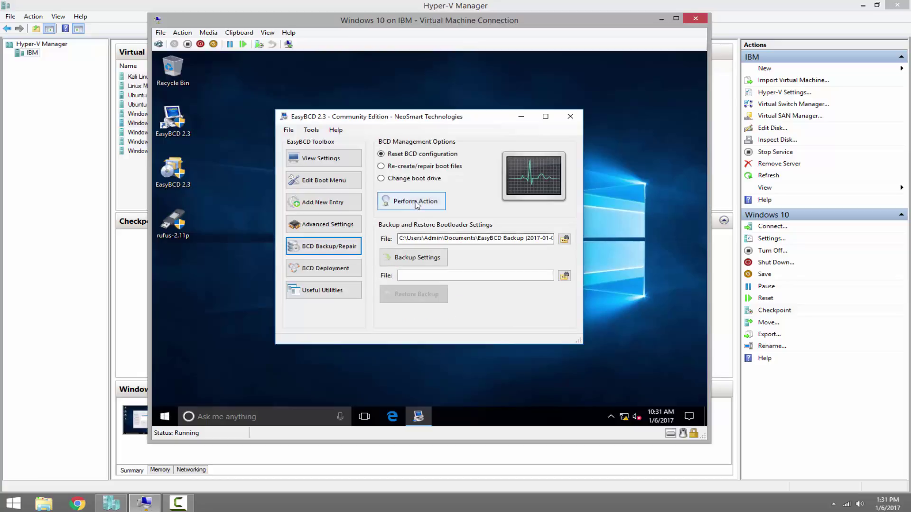
click(382, 167)
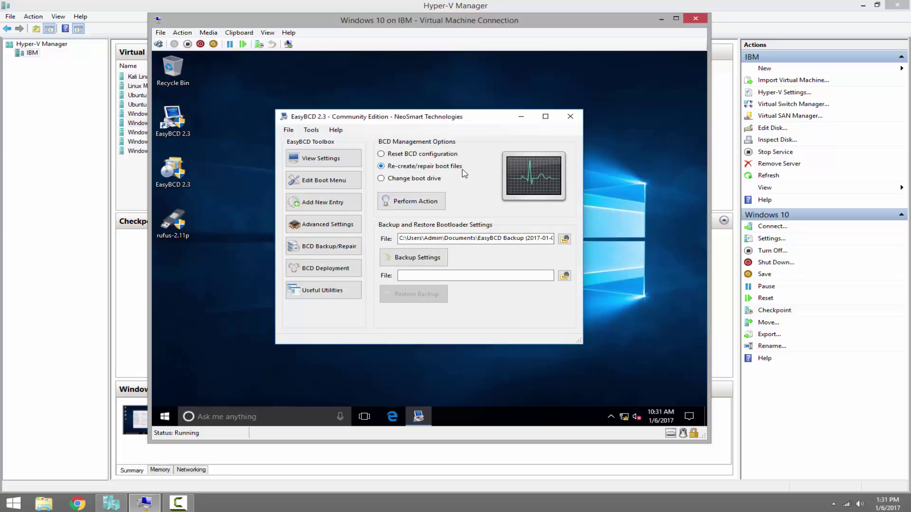
click(400, 204)
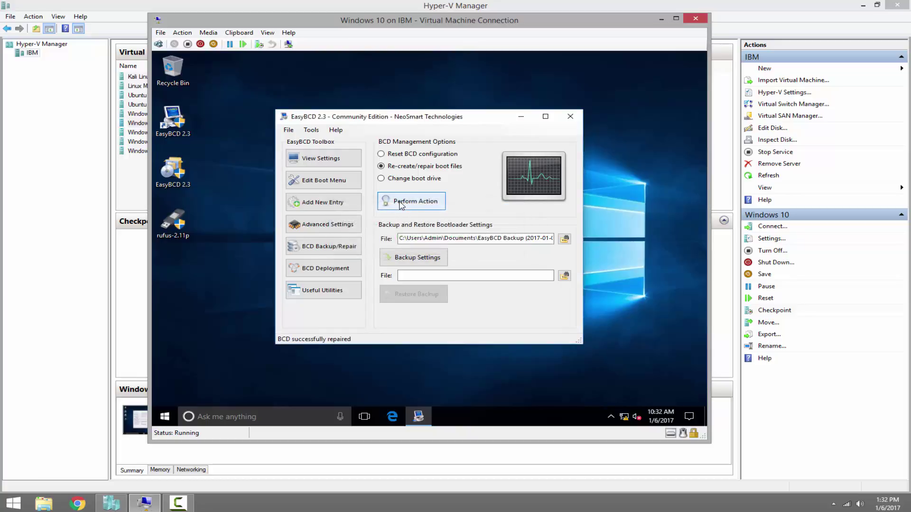
Set the boot menu to be skipped and save the settings.
click(330, 184)
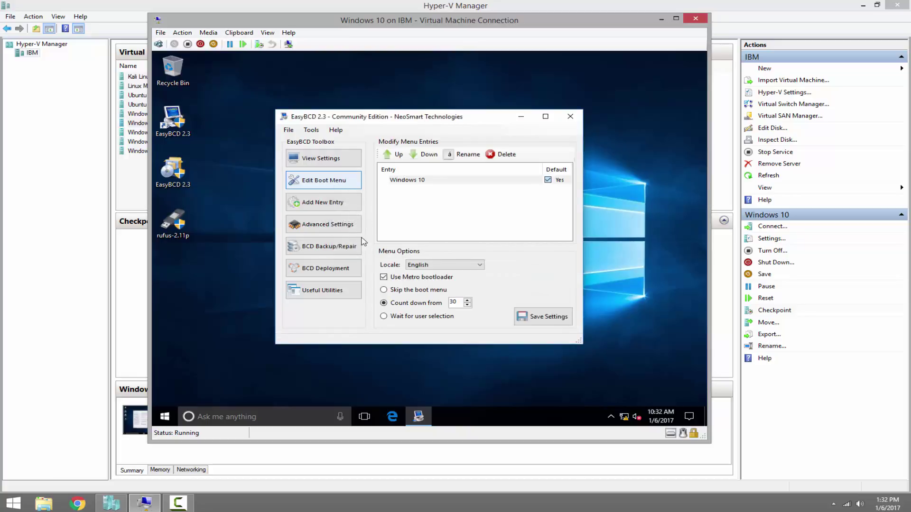
click(397, 292)
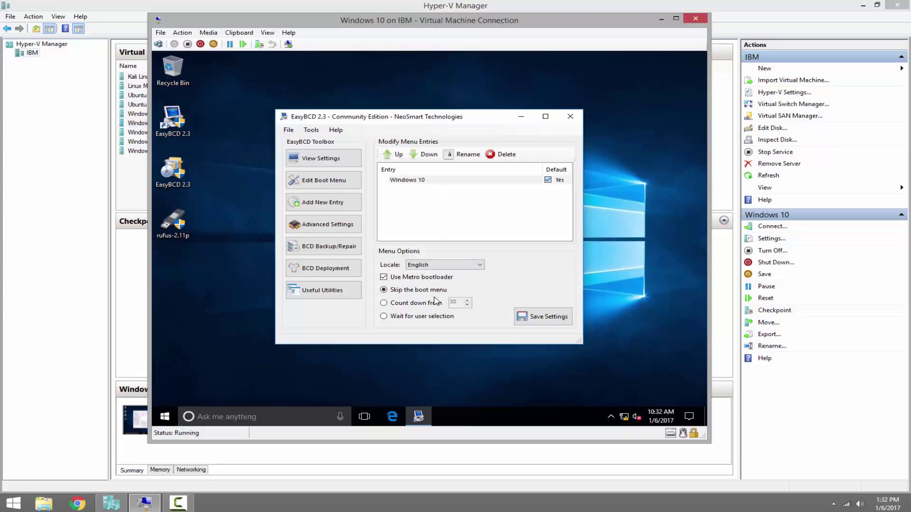
click(548, 318)
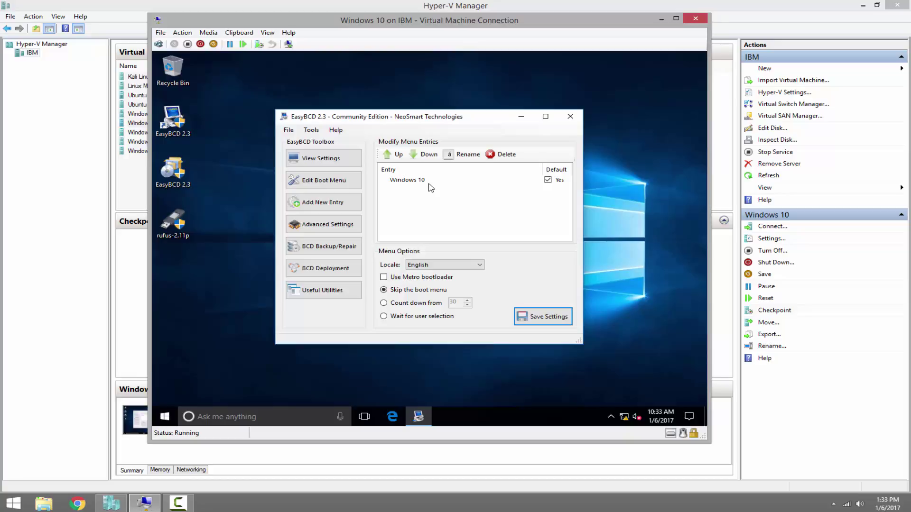
Close EasyBCD and restart the Windows 10 VM from the Start button's power menu.
click(571, 121)
right_click(165, 416)
mouse_move(289, 388)
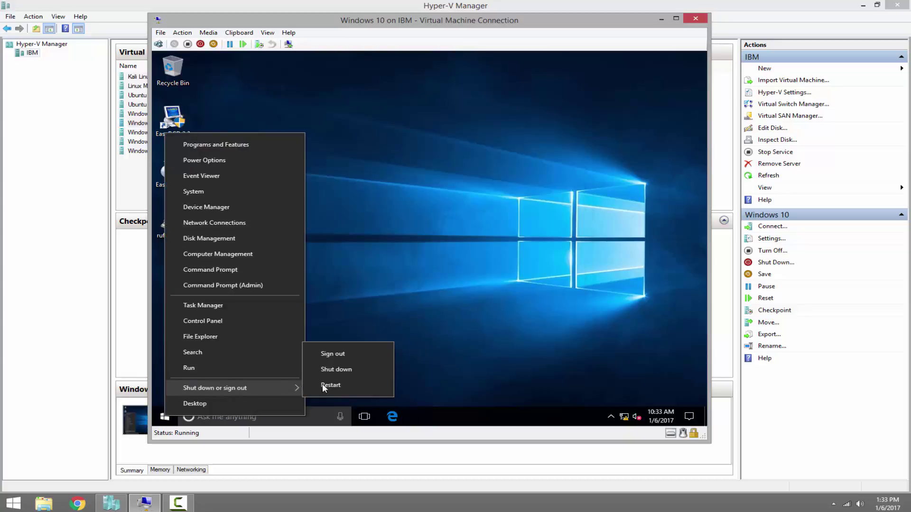
click(349, 385)
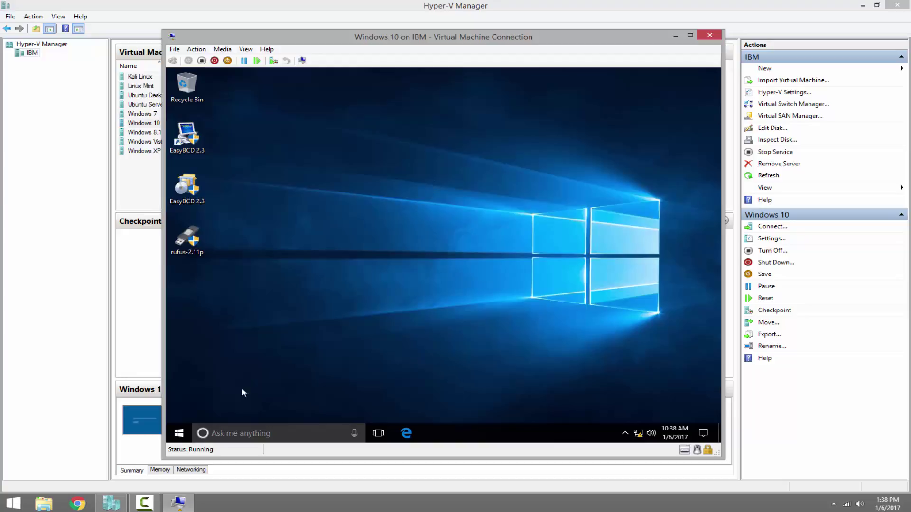
Open Disk Management from the Win+X menu and maximize its window.
right_click(179, 433)
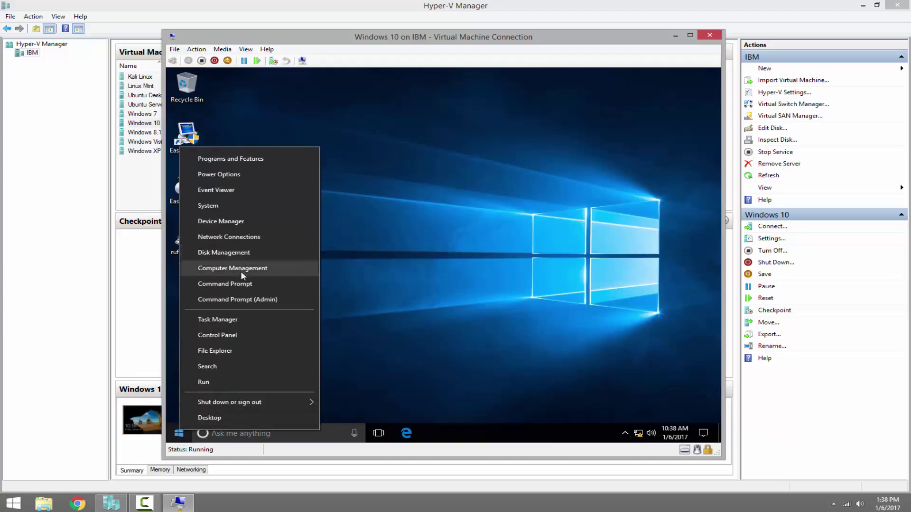
click(223, 252)
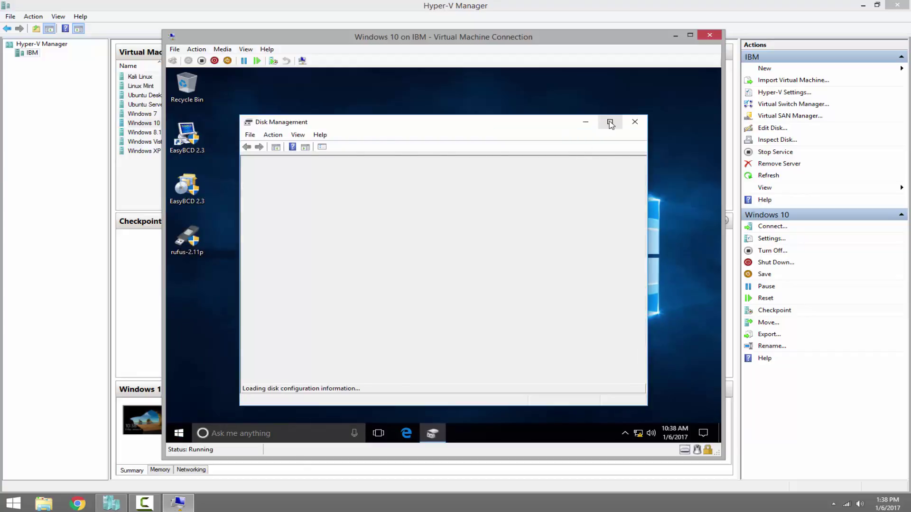
click(604, 122)
Inspect Disk 0's partitions: System Reserved, C:, and the 23.28 GB partition.
click(548, 196)
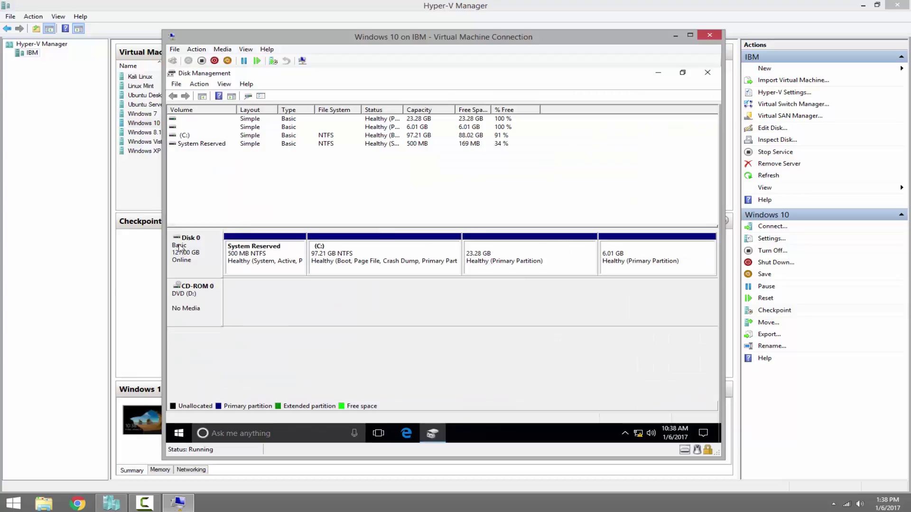
click(204, 243)
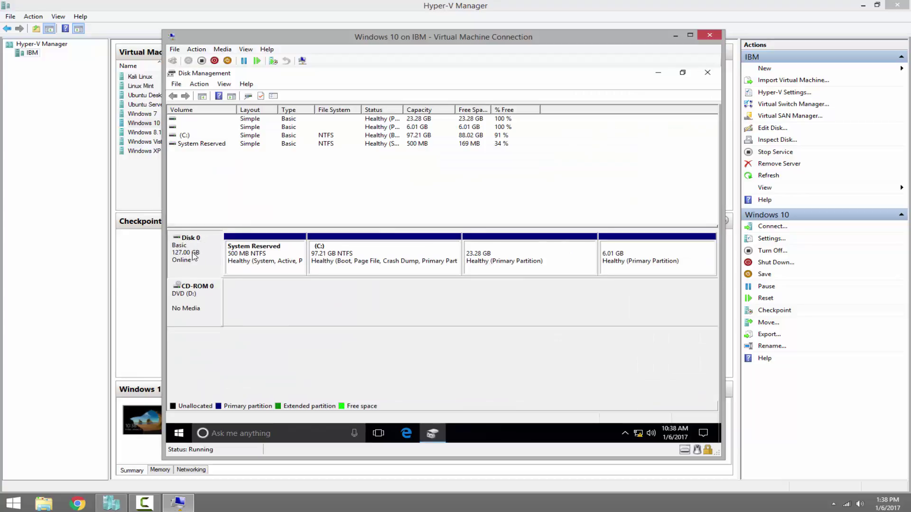
click(237, 258)
click(404, 256)
click(533, 257)
click(669, 264)
click(269, 265)
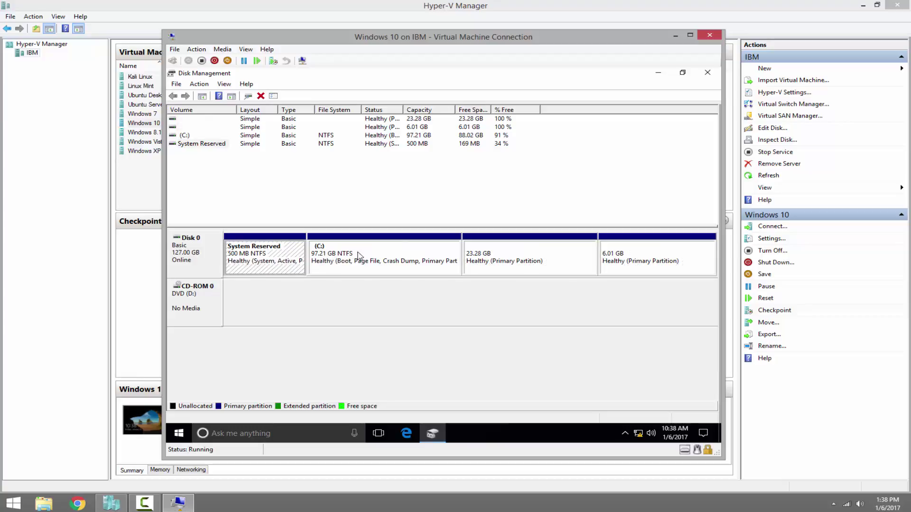
click(399, 254)
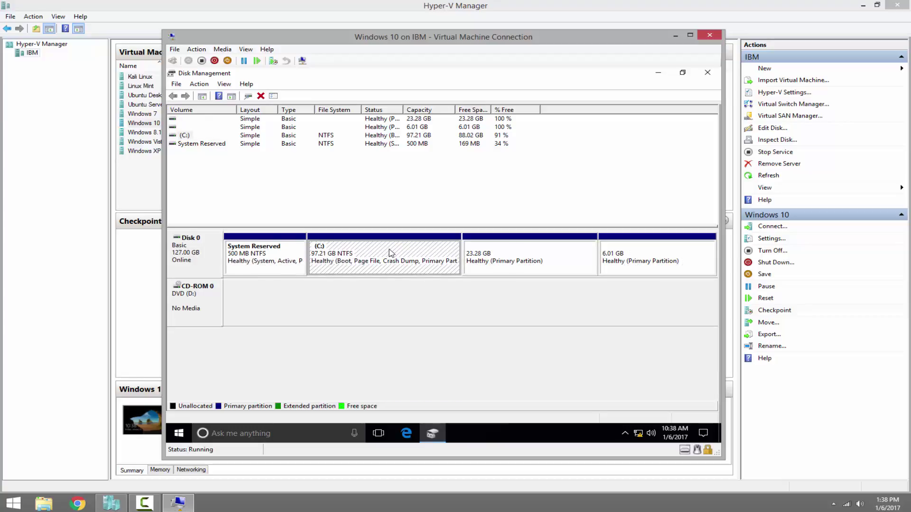
click(282, 256)
click(372, 253)
click(290, 254)
click(381, 251)
click(554, 254)
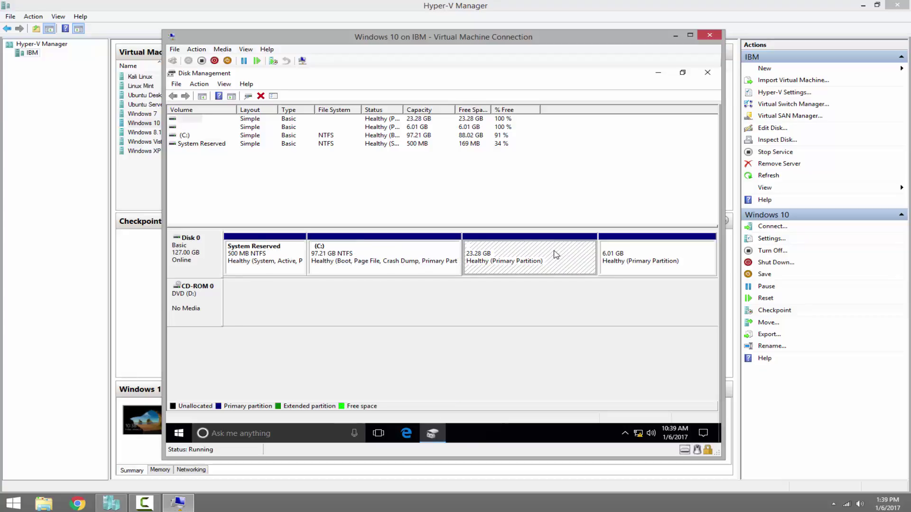
click(656, 253)
click(551, 253)
Delete the 23.28 GB and 6.01 GB volumes on Disk 0.
right_click(531, 252)
click(565, 350)
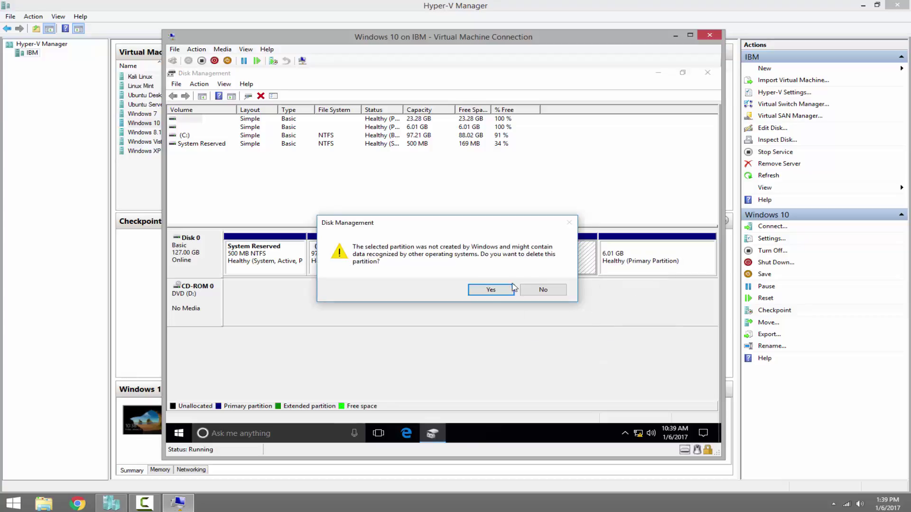
click(510, 288)
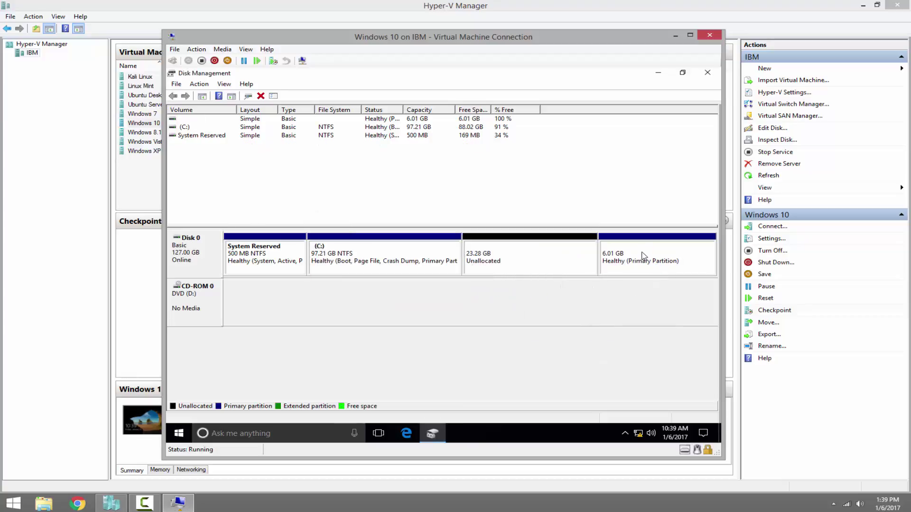
right_click(643, 257)
click(621, 351)
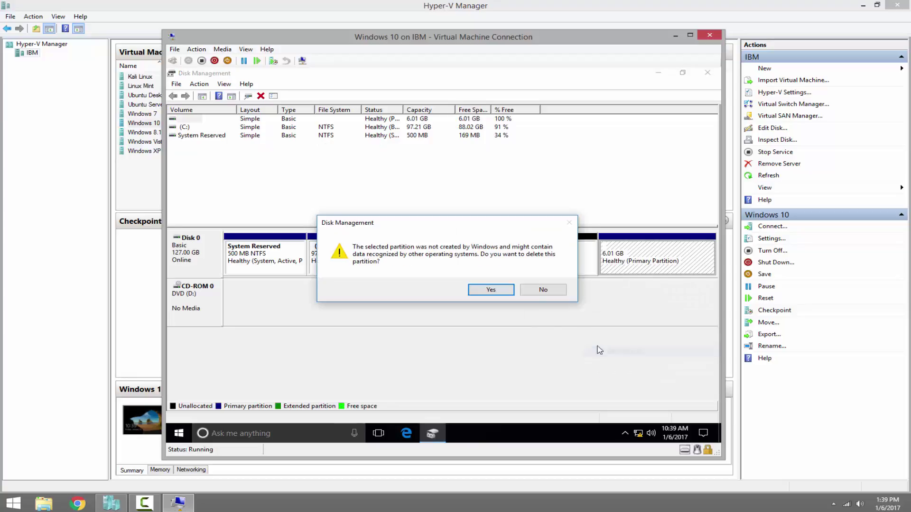
click(490, 290)
Delete the leftover extended partition to free 29.30 GB as unallocated space.
right_click(607, 253)
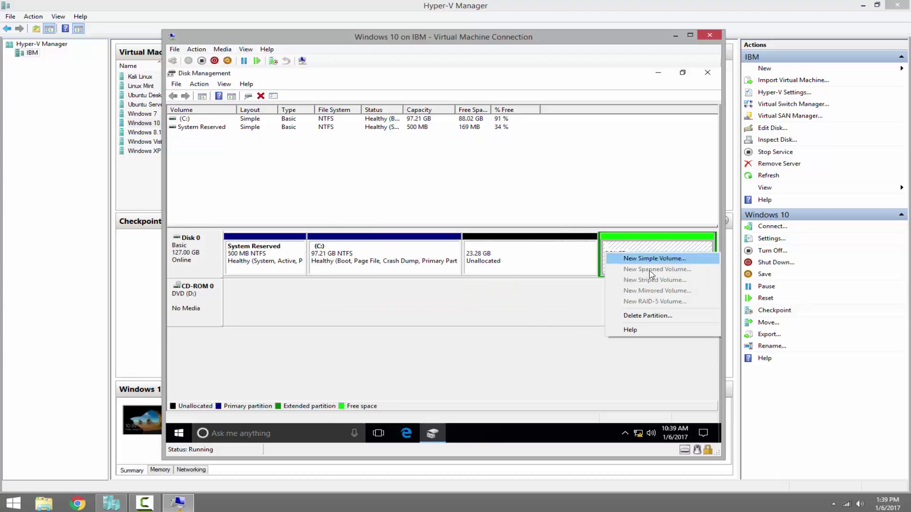
click(641, 316)
click(490, 288)
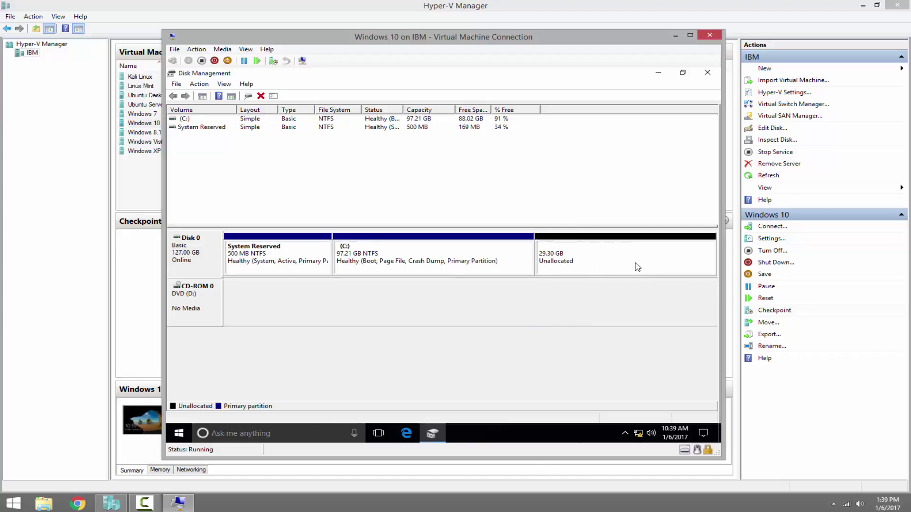
Extend C: by the 29999 MB of free space, growing it to 126.51 GB.
right_click(462, 253)
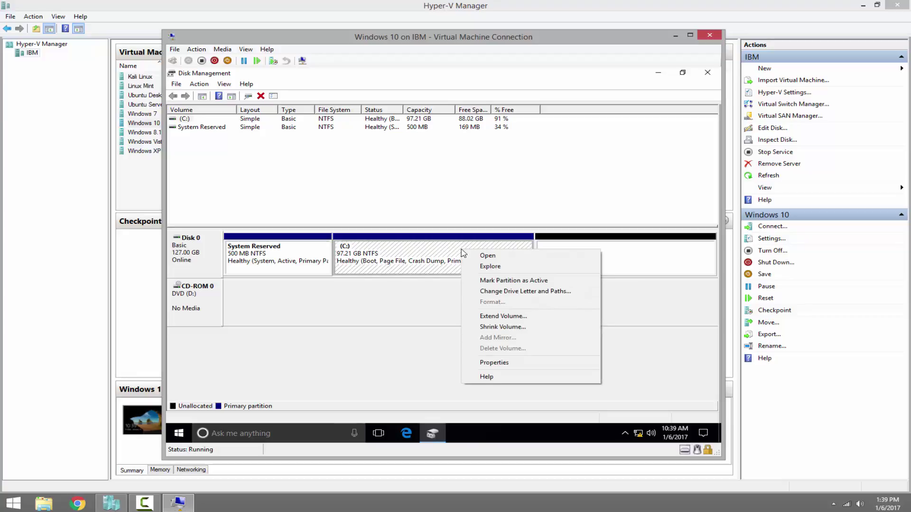
click(503, 316)
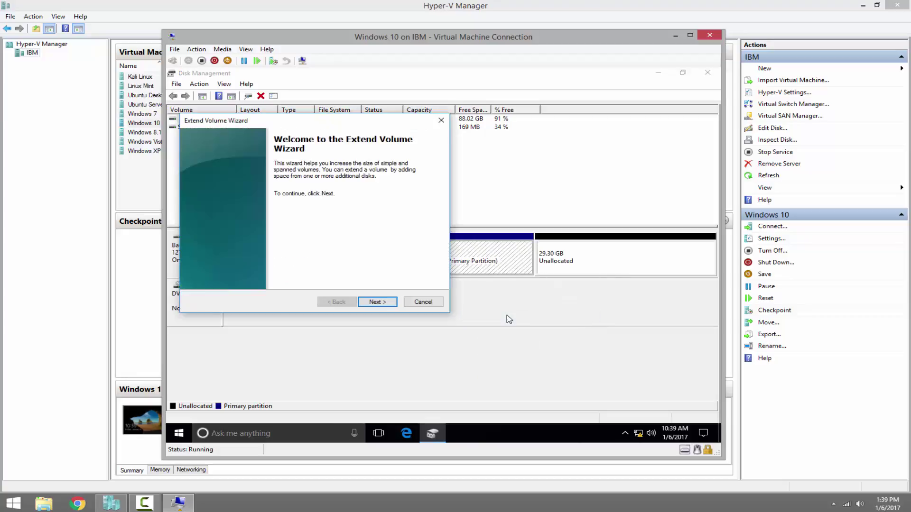
click(377, 303)
click(377, 302)
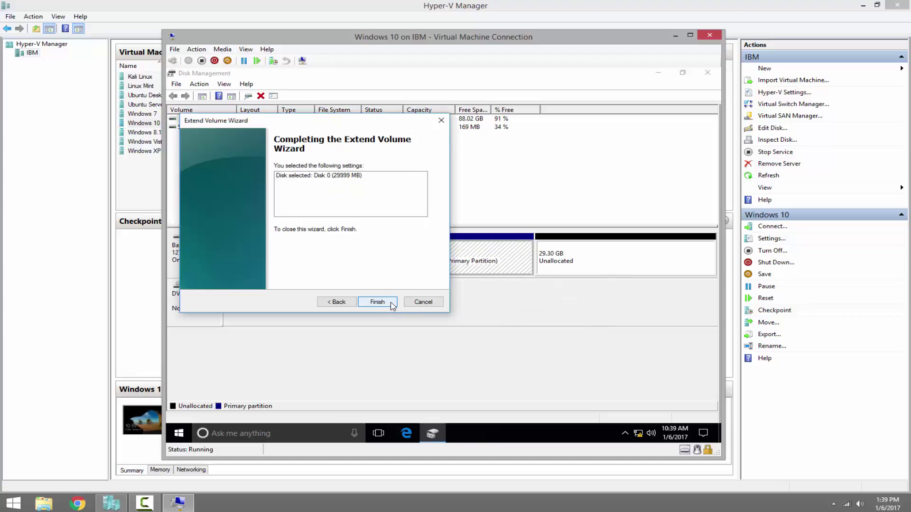
click(377, 302)
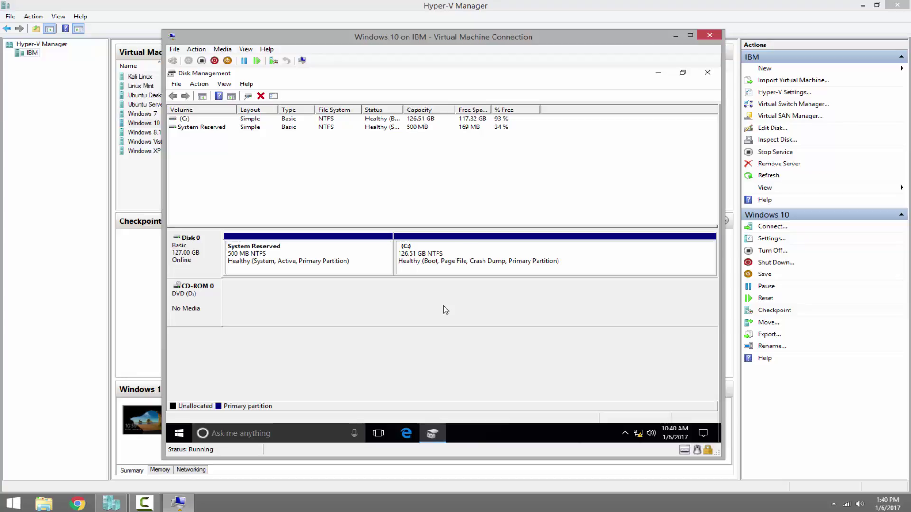
Close Disk Management and restart the Windows 10 VM from the Start button's power menu.
click(707, 73)
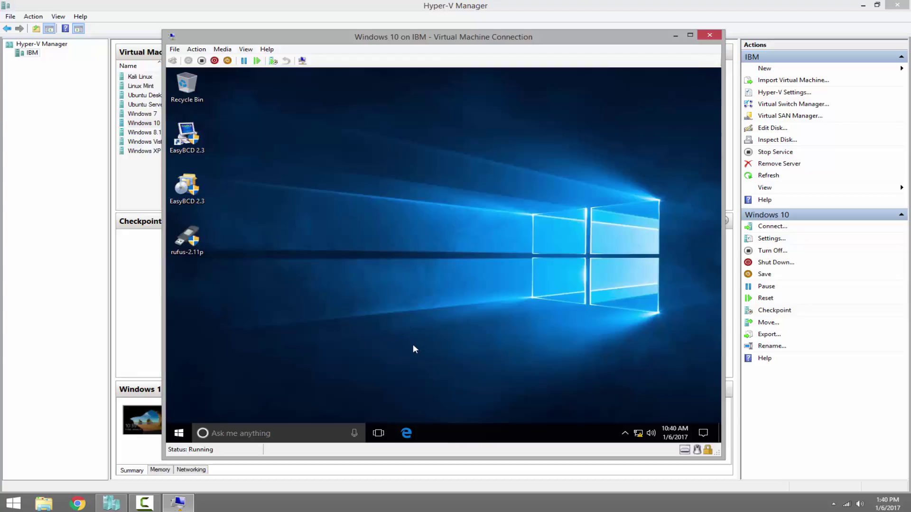
right_click(179, 433)
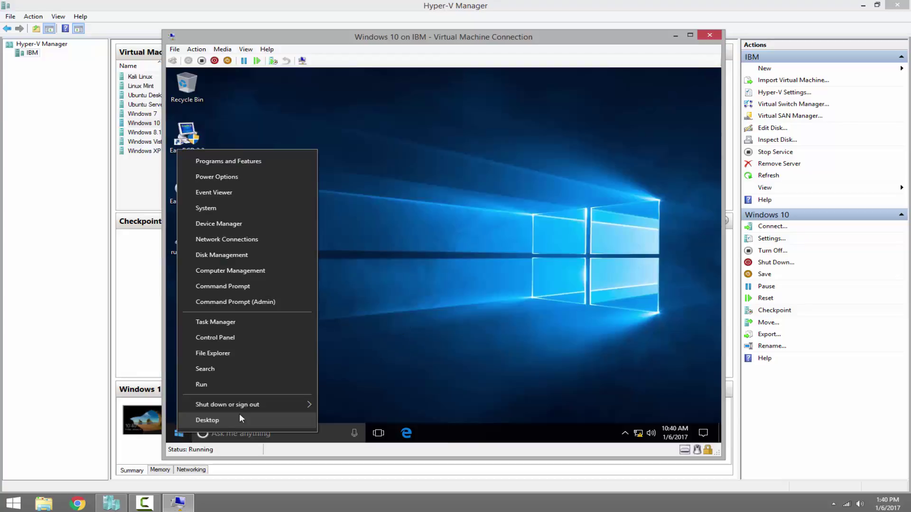
mouse_move(291, 405)
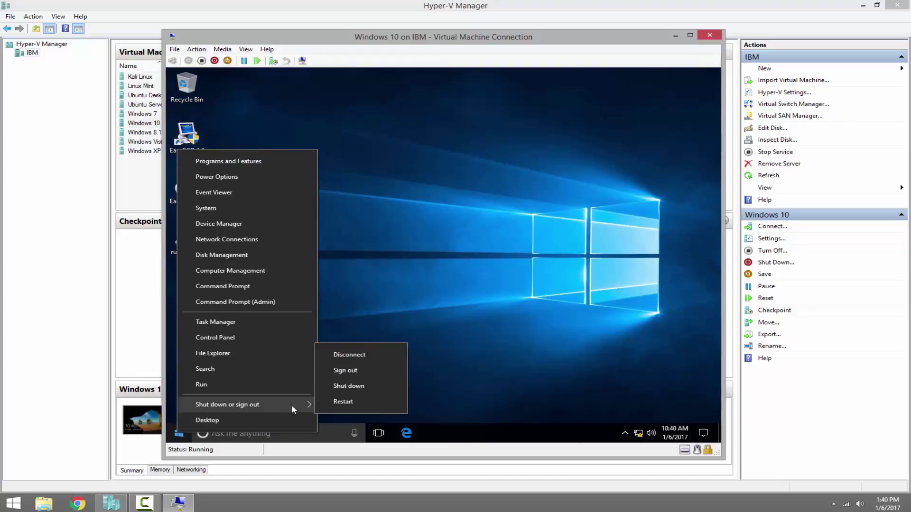
click(383, 403)
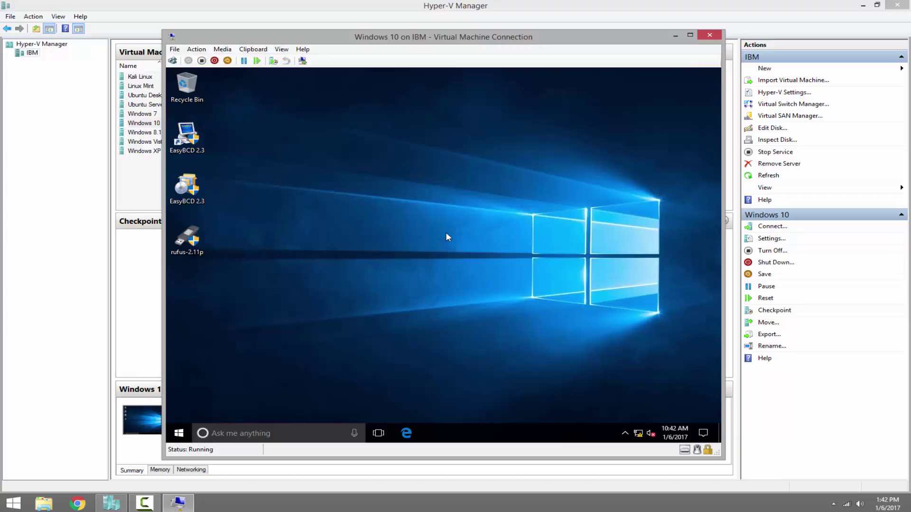
right_click(177, 435)
click(239, 258)
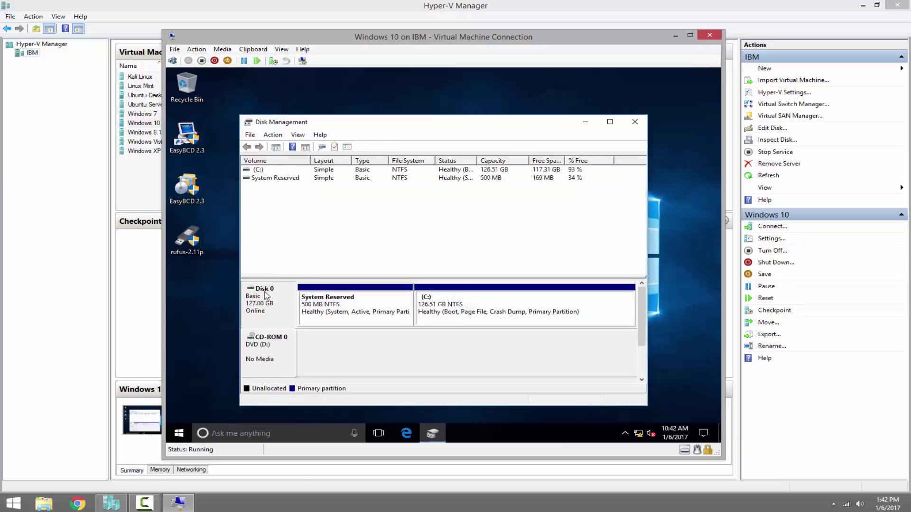
click(328, 301)
click(505, 306)
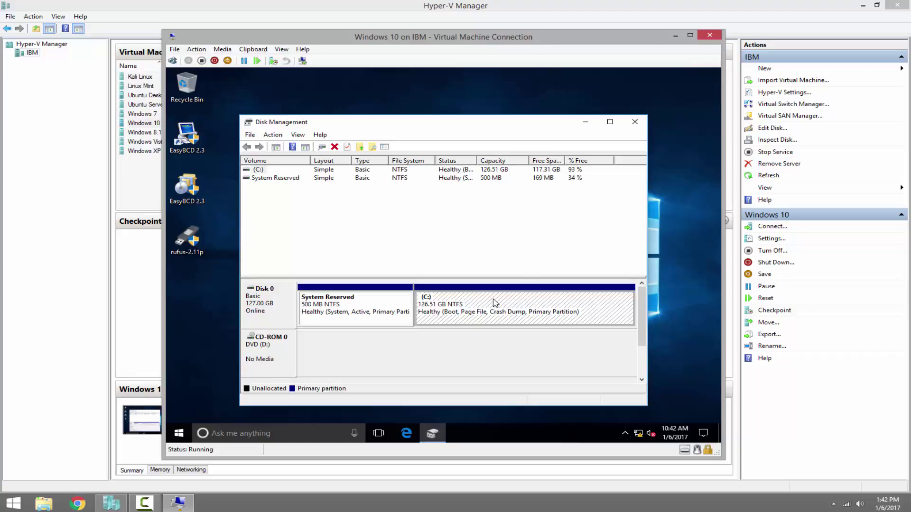
click(635, 123)
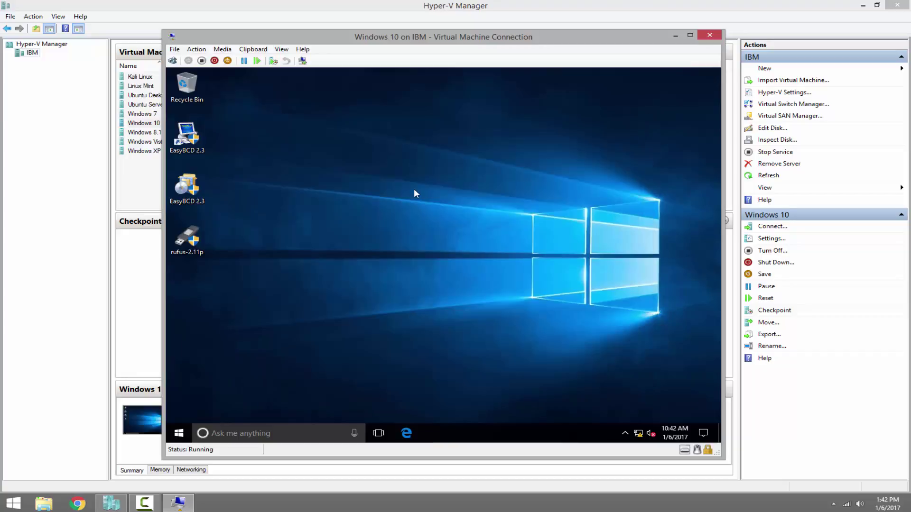